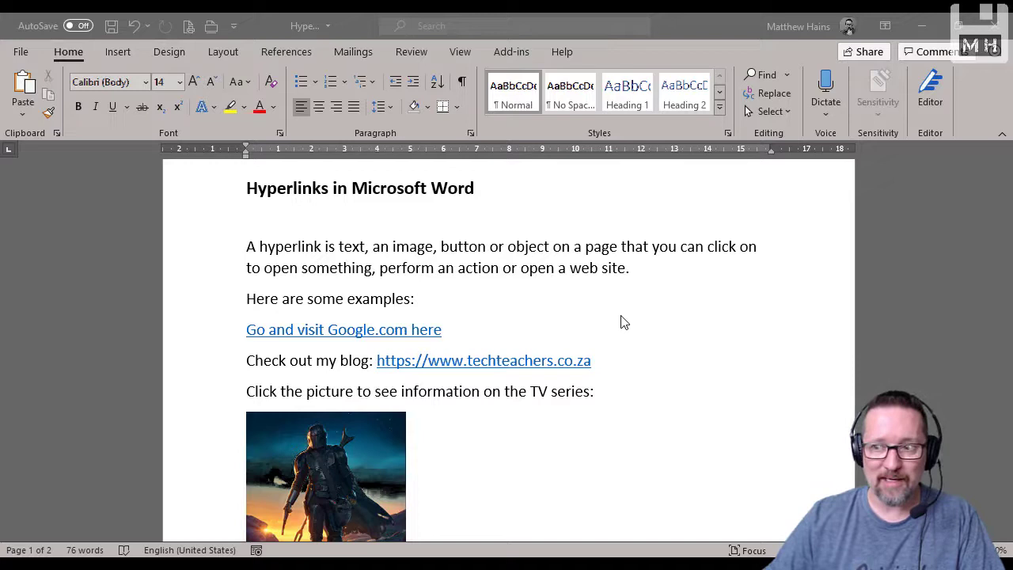
Select, then deselect, the opening hyperlink definition paragraph on page 1.
{"action": "scroll", "coordinate": [647, 333], "scroll_direction": "down", "scroll_amount": 1}
{"action": "scroll", "coordinate": [649, 332], "scroll_direction": "up", "scroll_amount": 1}
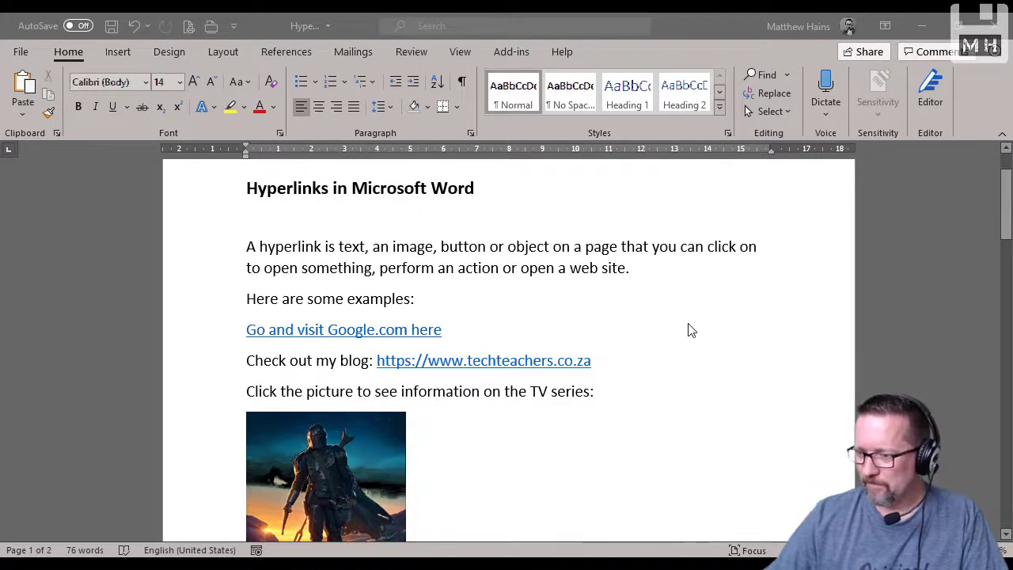
{"action": "left_click", "coordinate": [238, 246]}
{"action": "left_click_drag", "start_coordinate": [247, 246], "coordinate": [663, 281]}
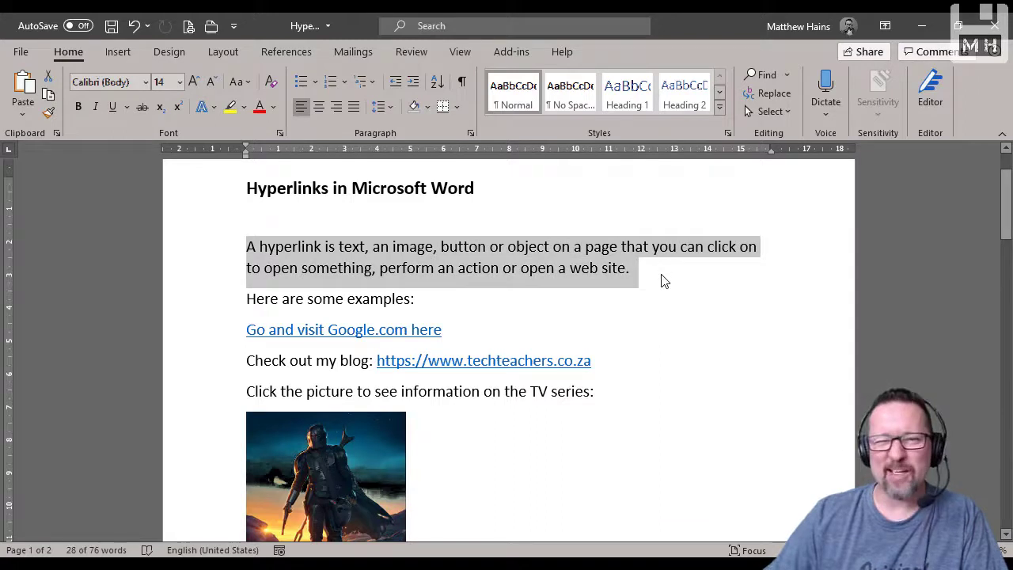
{"action": "left_click", "coordinate": [663, 281]}
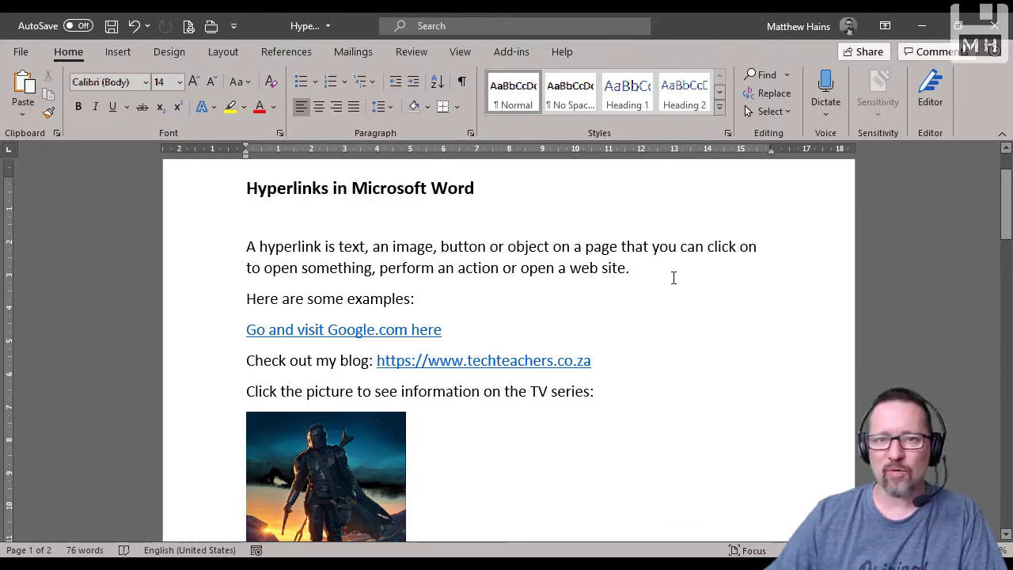
Inspect the page-1 example links, selecting the Google line and clicking after the blog link.
{"action": "scroll", "coordinate": [673, 277], "scroll_direction": "down", "scroll_amount": 1}
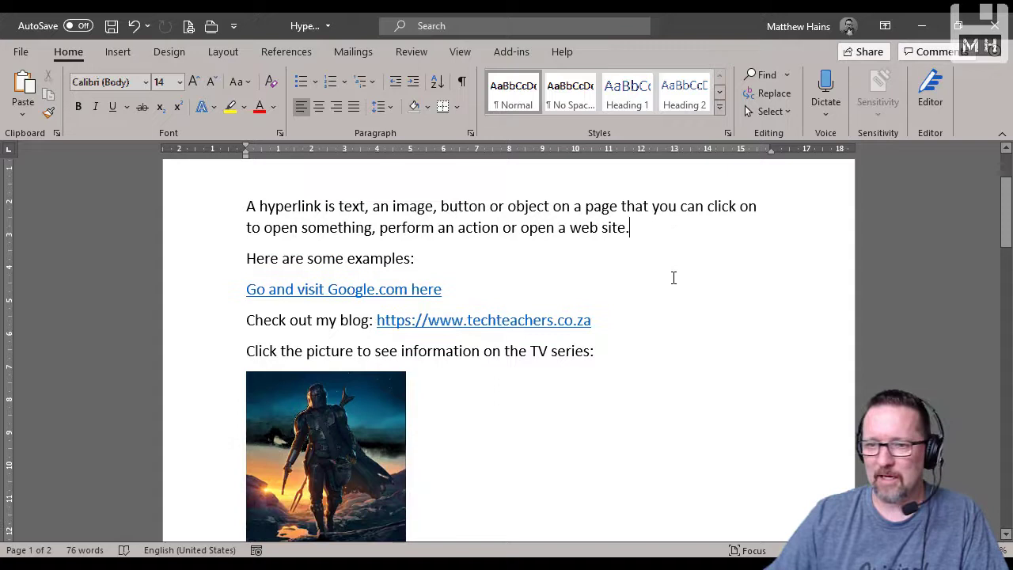
{"action": "scroll", "coordinate": [673, 277], "scroll_direction": "down", "scroll_amount": 1}
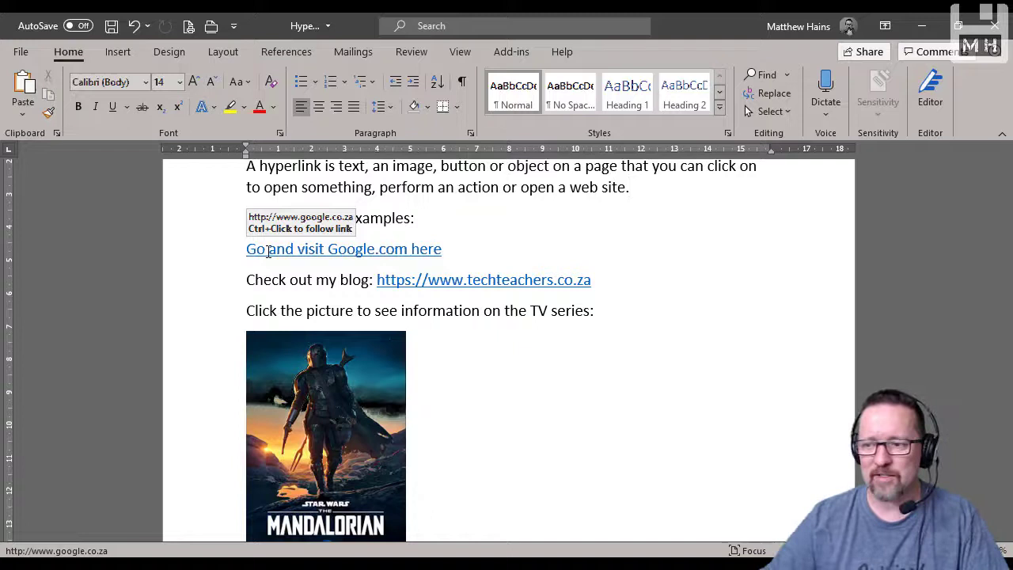
{"action": "key", "text": "ctrl"}
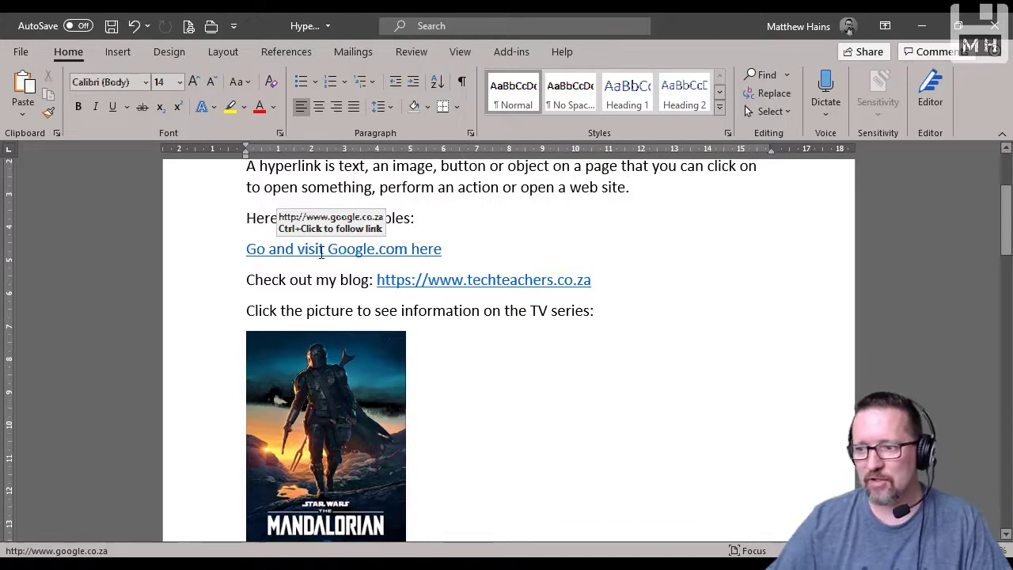
{"action": "left_click", "coordinate": [221, 260]}
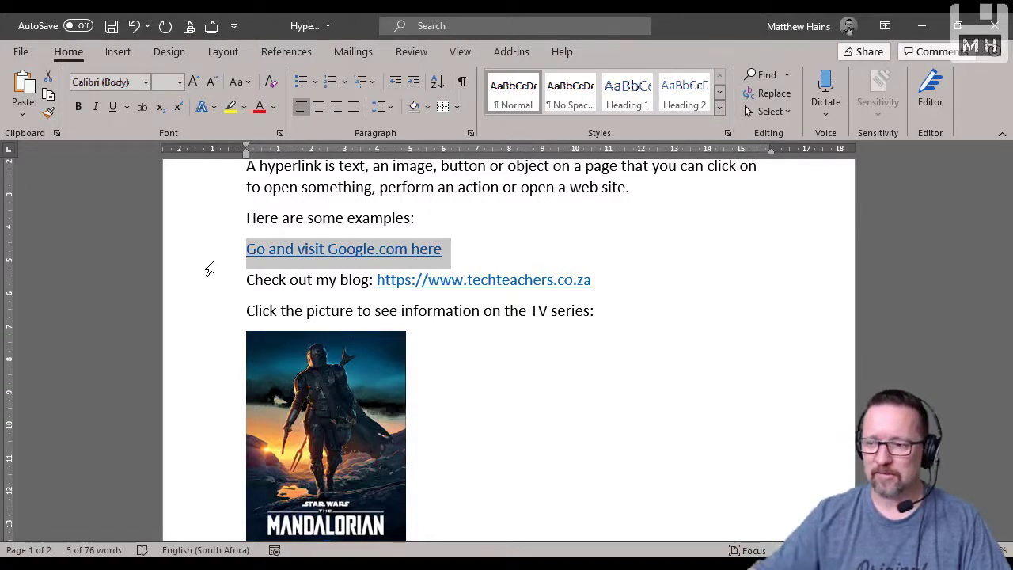
{"action": "left_click", "coordinate": [250, 278]}
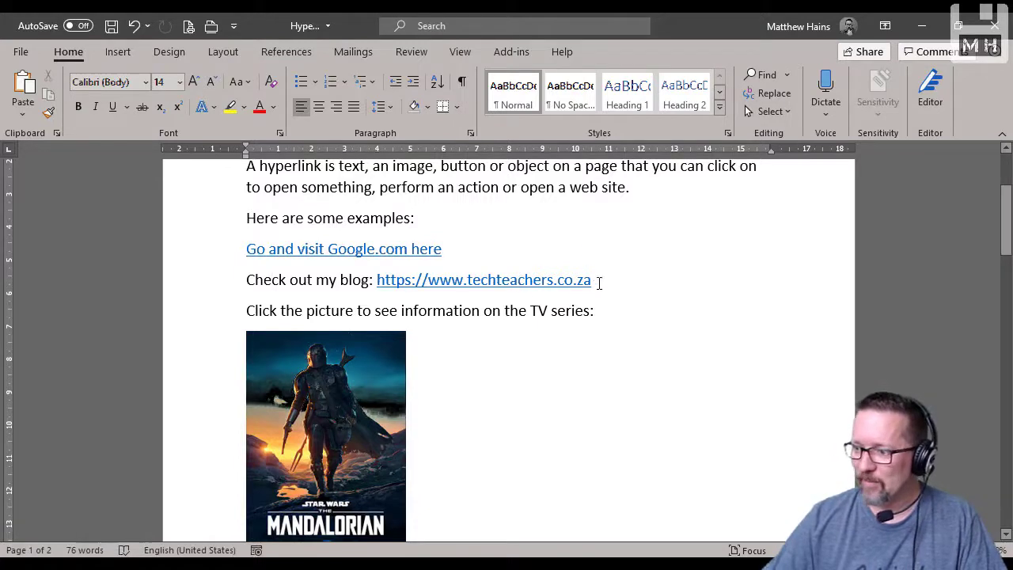
{"action": "left_click", "coordinate": [600, 281]}
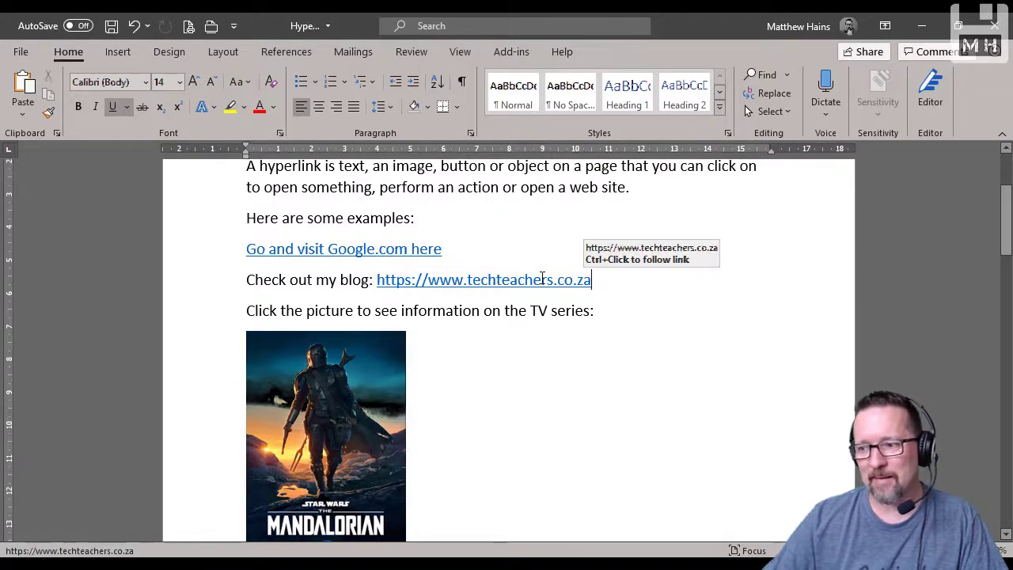
Move down to page 2 and select the sentence 'Go and visit Google.com here'.
{"action": "scroll", "coordinate": [545, 285], "scroll_direction": "down", "scroll_amount": 2}
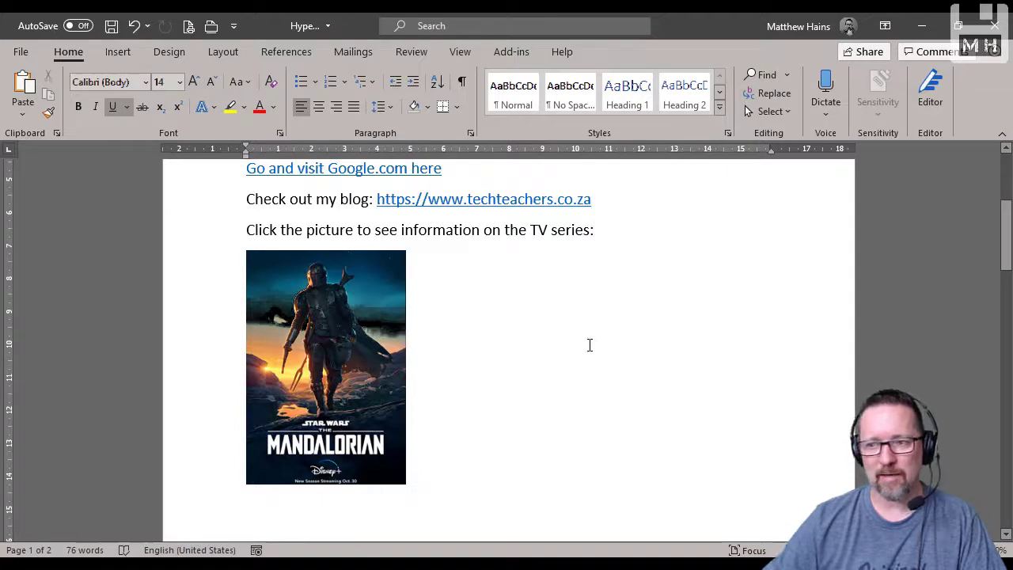
{"action": "scroll", "coordinate": [542, 353], "scroll_direction": "up", "scroll_amount": 1}
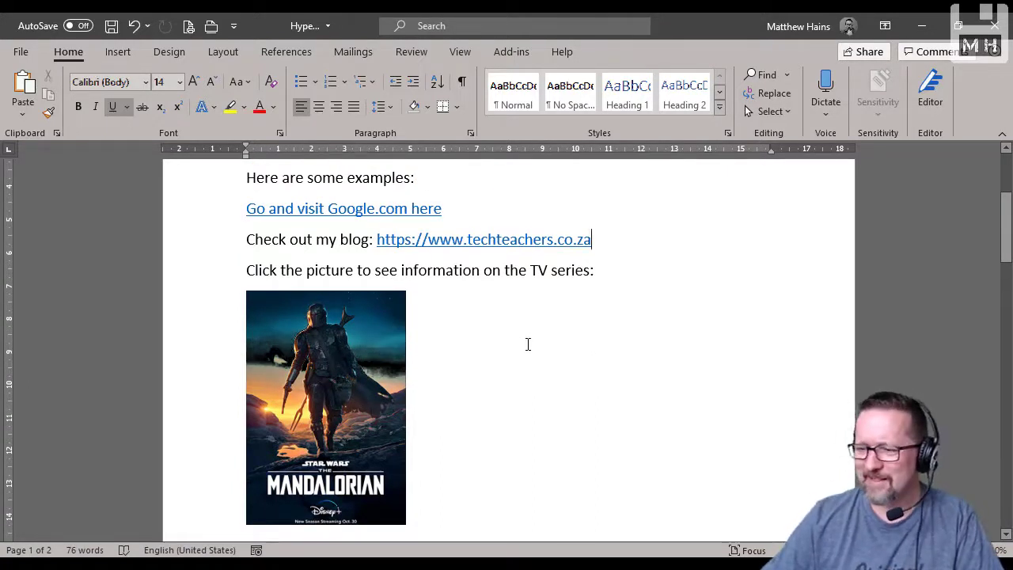
{"action": "scroll", "coordinate": [528, 345], "scroll_direction": "down", "scroll_amount": 3}
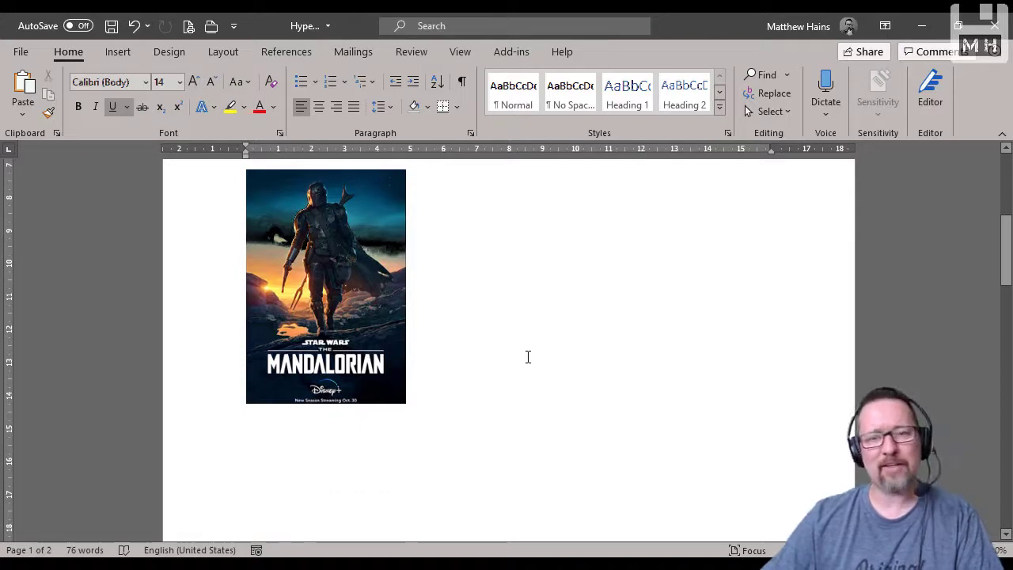
{"action": "scroll", "coordinate": [528, 358], "scroll_direction": "down", "scroll_amount": 12}
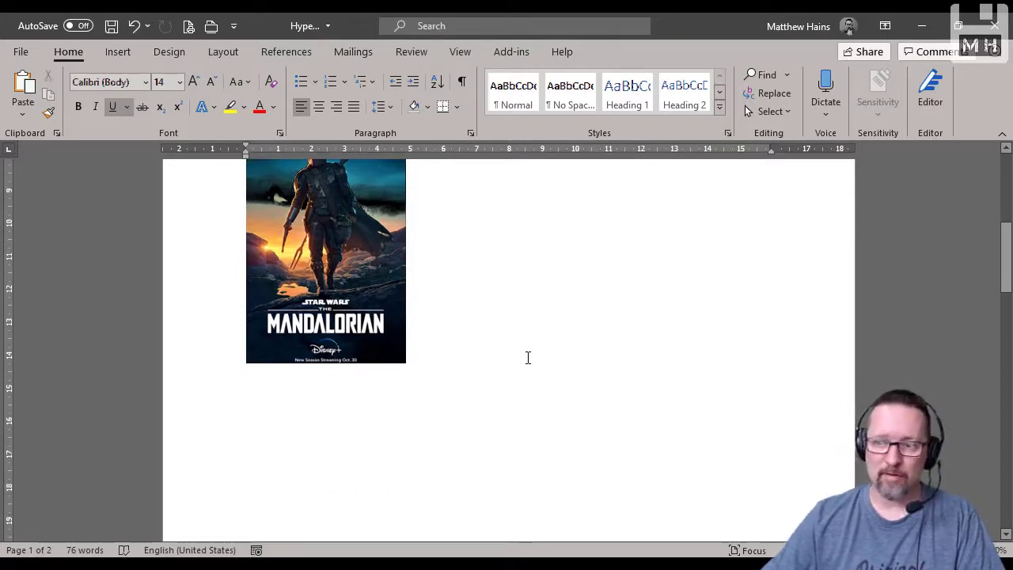
{"action": "scroll", "coordinate": [528, 358], "scroll_direction": "down", "scroll_amount": 6}
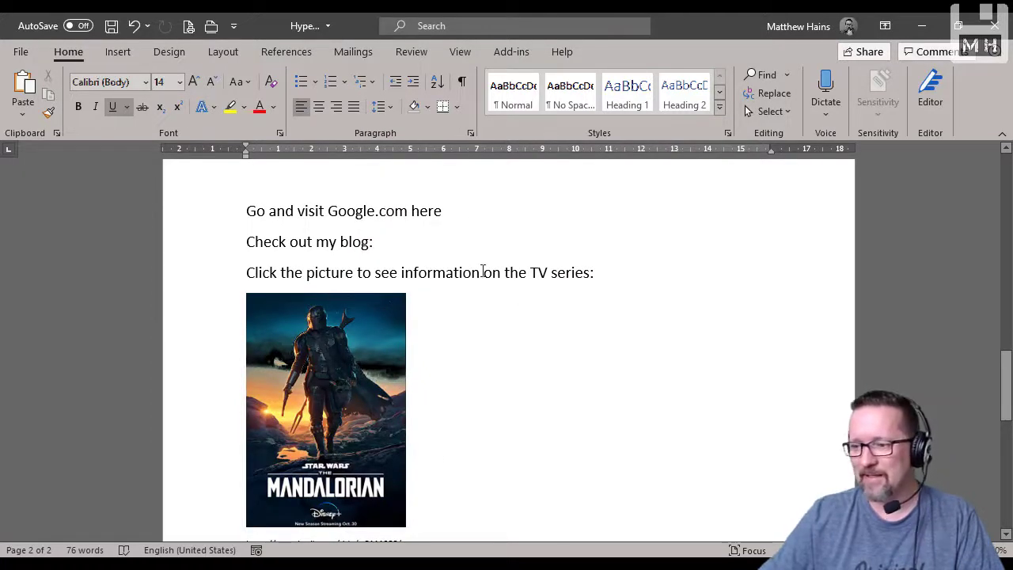
{"action": "scroll", "coordinate": [523, 496], "scroll_direction": "up", "scroll_amount": 1}
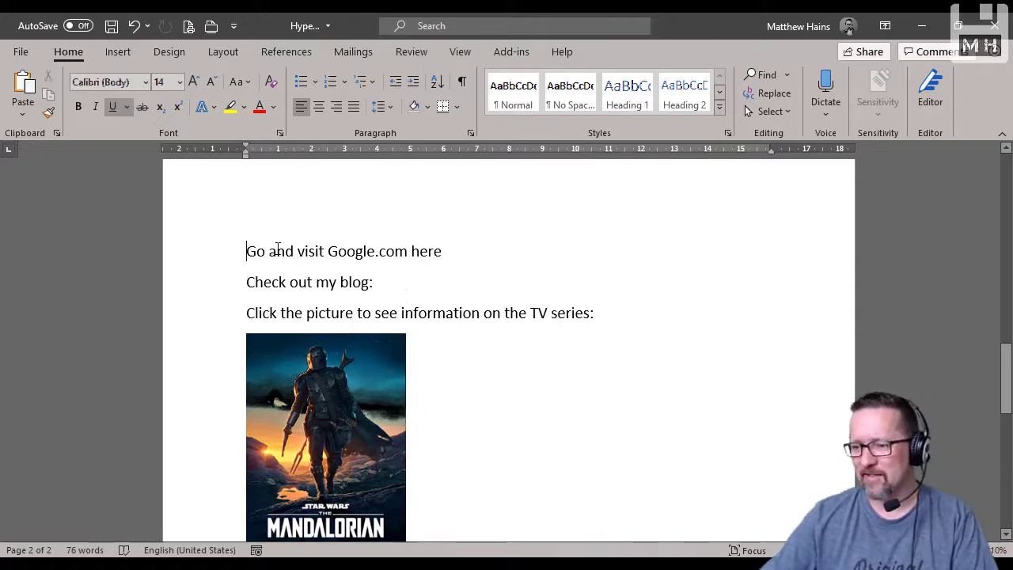
{"action": "left_click_drag", "start_coordinate": [278, 250], "coordinate": [546, 262]}
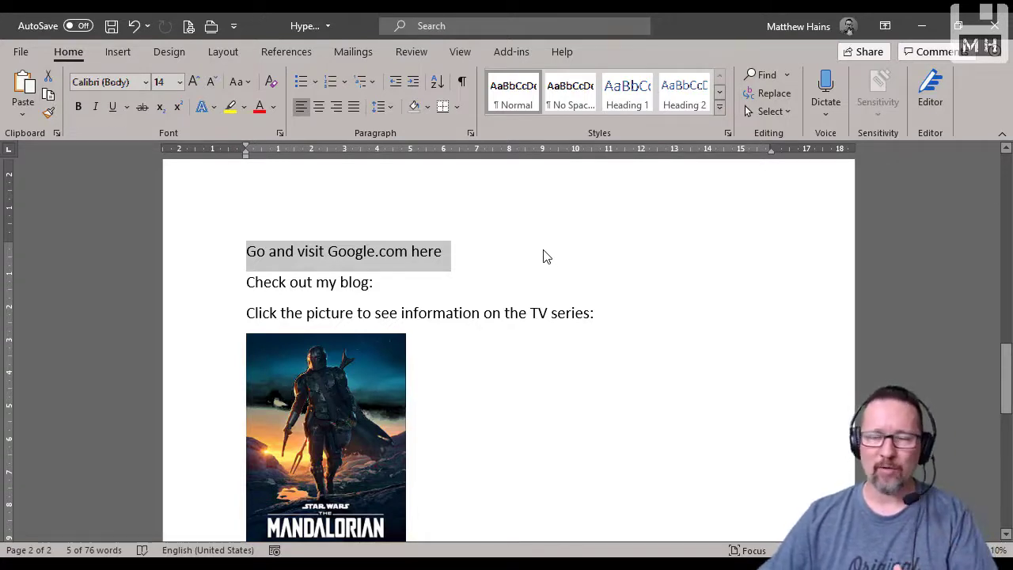
{"action": "left_click", "coordinate": [115, 54]}
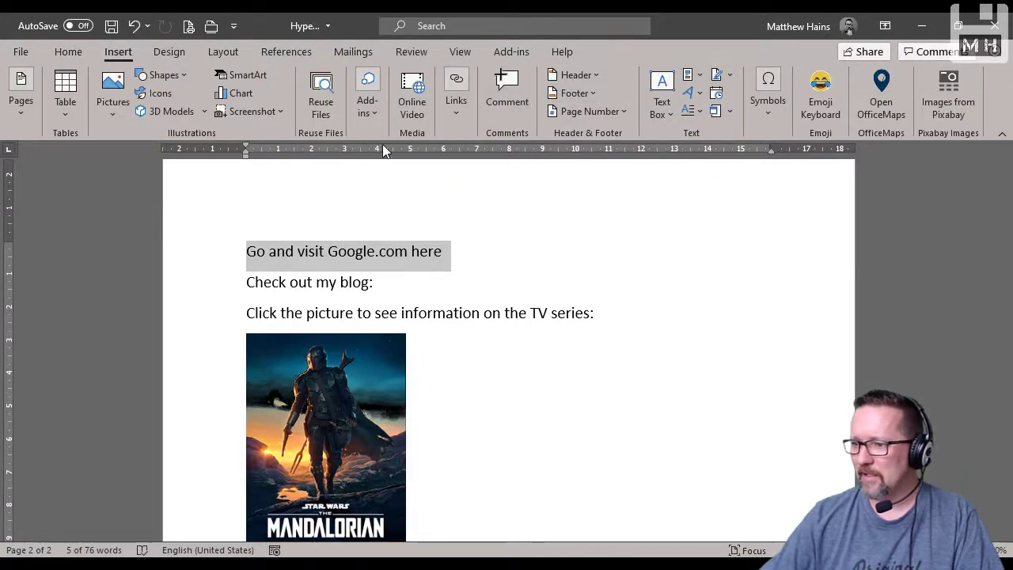
{"action": "left_click", "coordinate": [459, 115]}
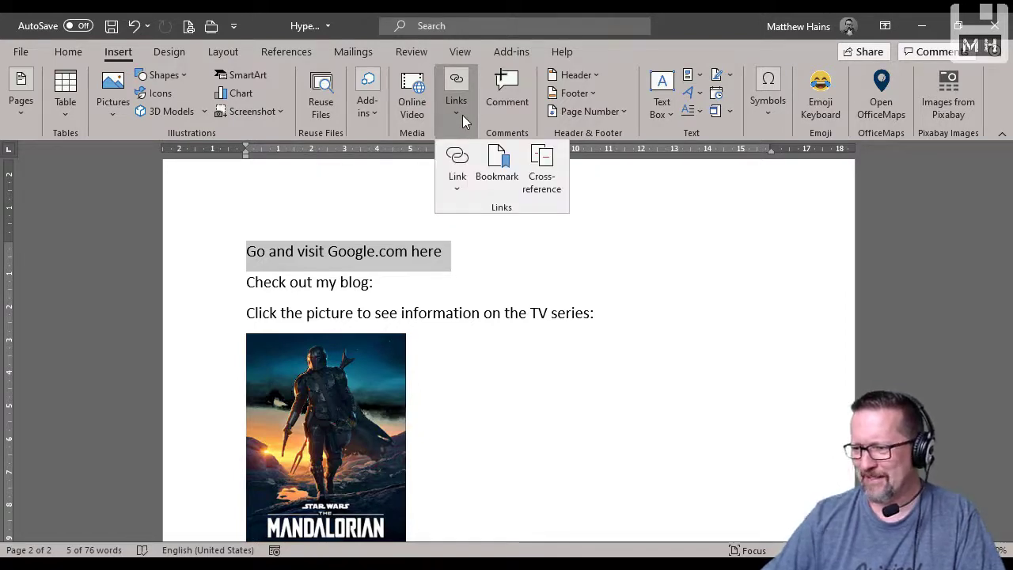
{"action": "left_click", "coordinate": [463, 159]}
{"action": "left_click_drag", "start_coordinate": [613, 300], "coordinate": [387, 106]}
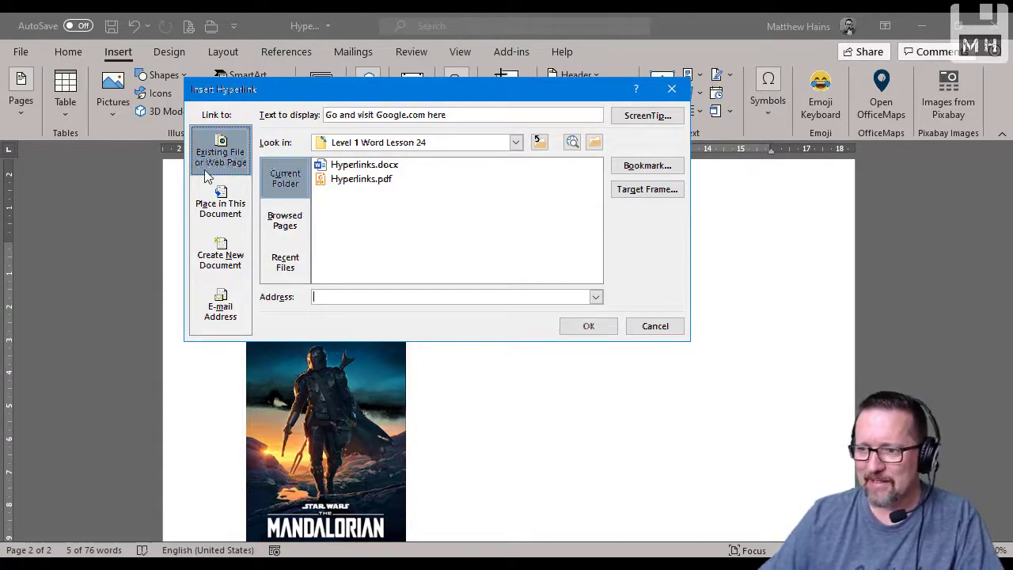
{"action": "left_click", "coordinate": [358, 301]}
{"action": "type", "text": "www.google."}
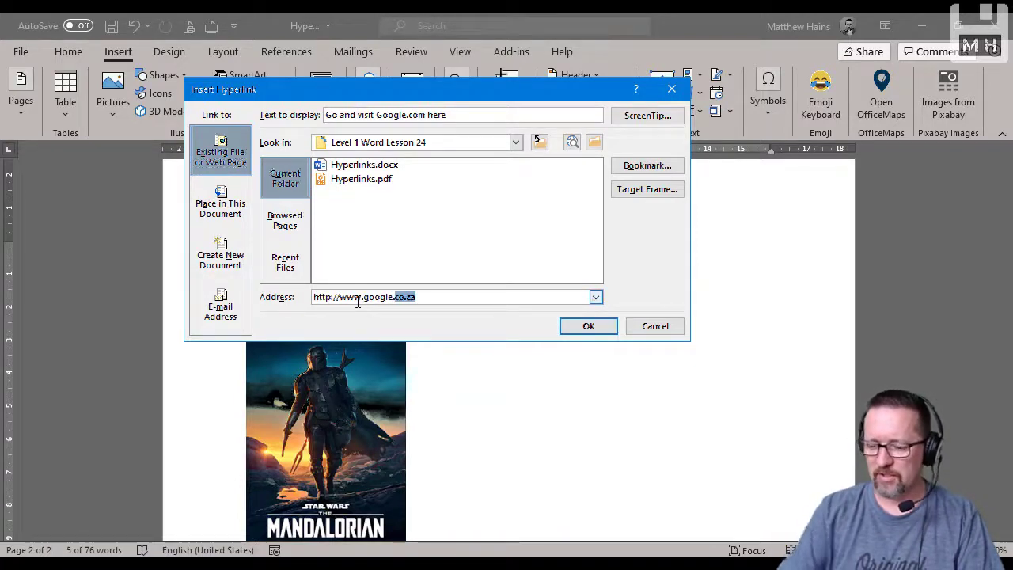
{"action": "key", "text": "End"}
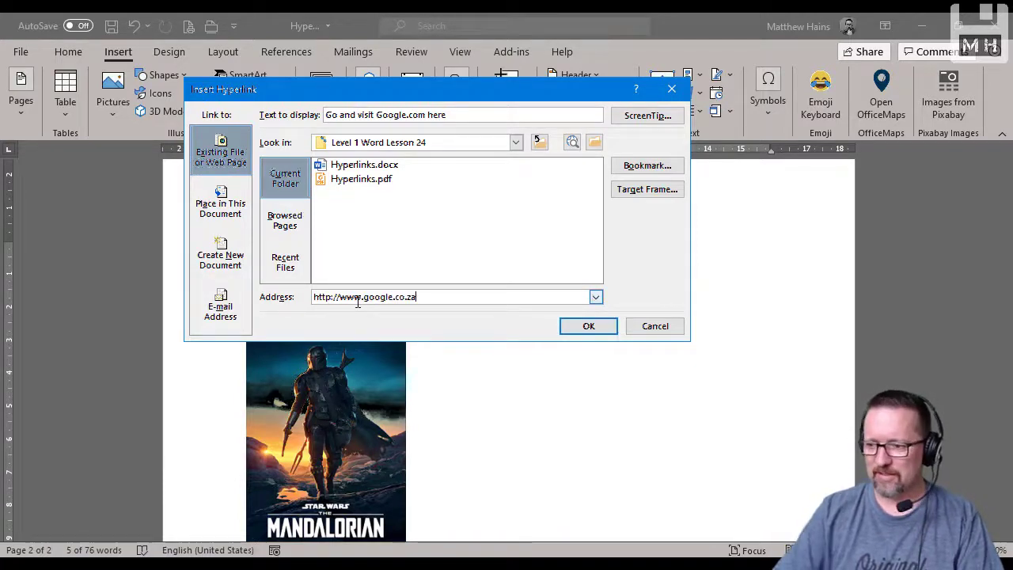
{"action": "left_click", "coordinate": [586, 327]}
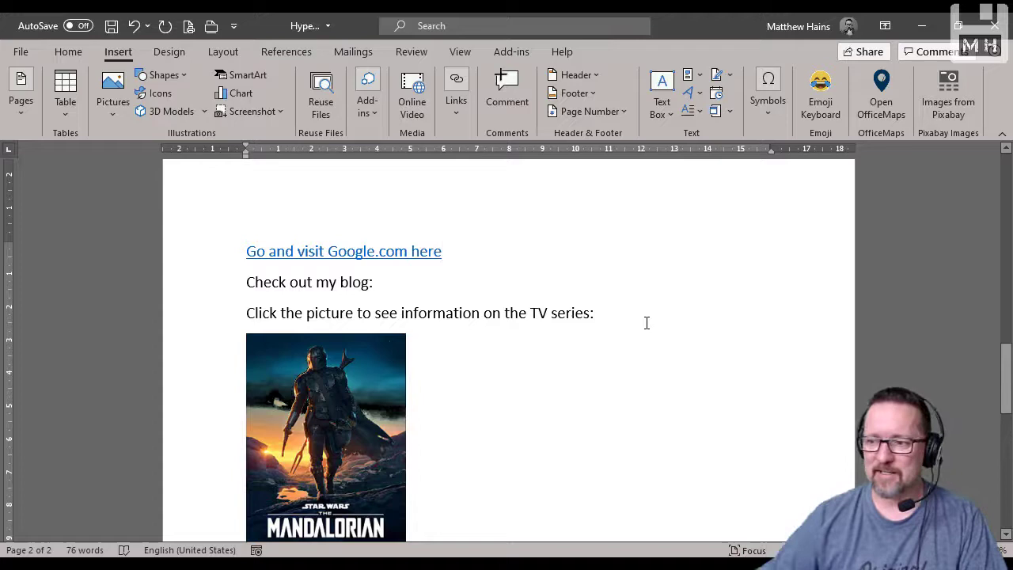
{"action": "mouse_move", "coordinate": [397, 253]}
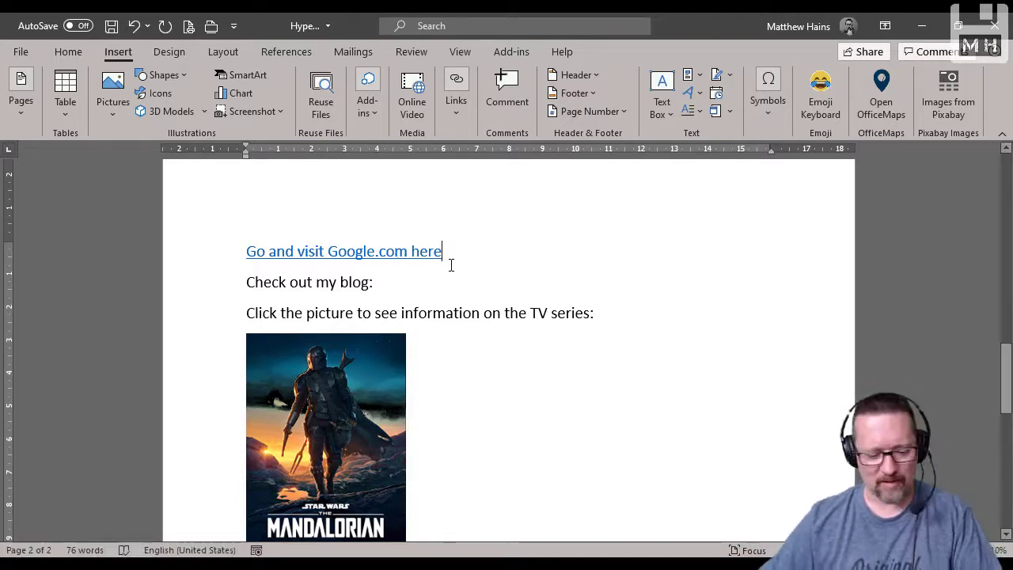
Undo the Google link and reselect 'Go and visit Google.com here'.
{"action": "key", "text": "ctrl+z"}
{"action": "key", "text": "Right"}
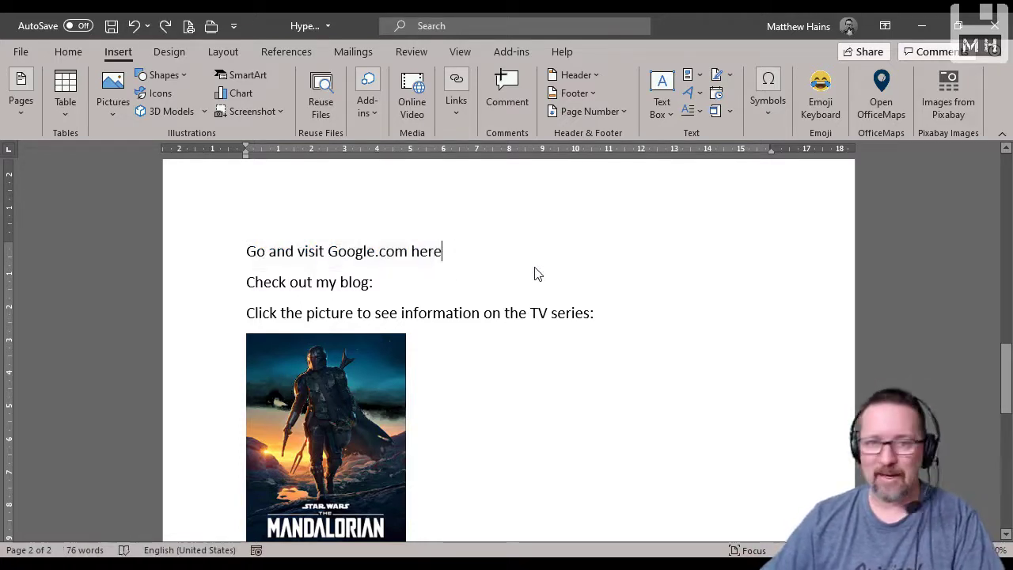
{"action": "left_click_drag", "start_coordinate": [252, 250], "coordinate": [484, 283]}
{"action": "key", "text": "ctrl+k"}
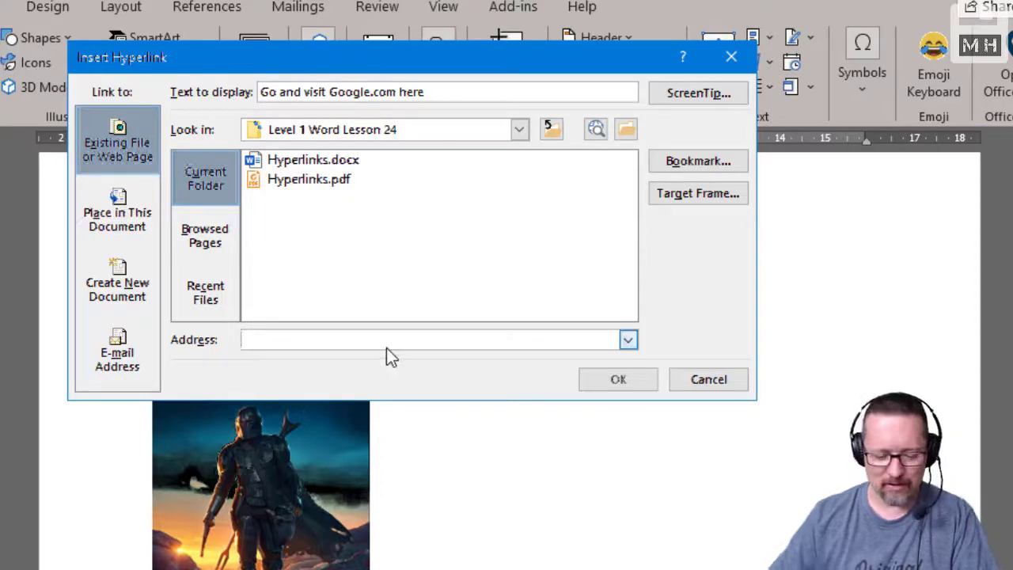
{"action": "type", "text": "www.google.co.za"}
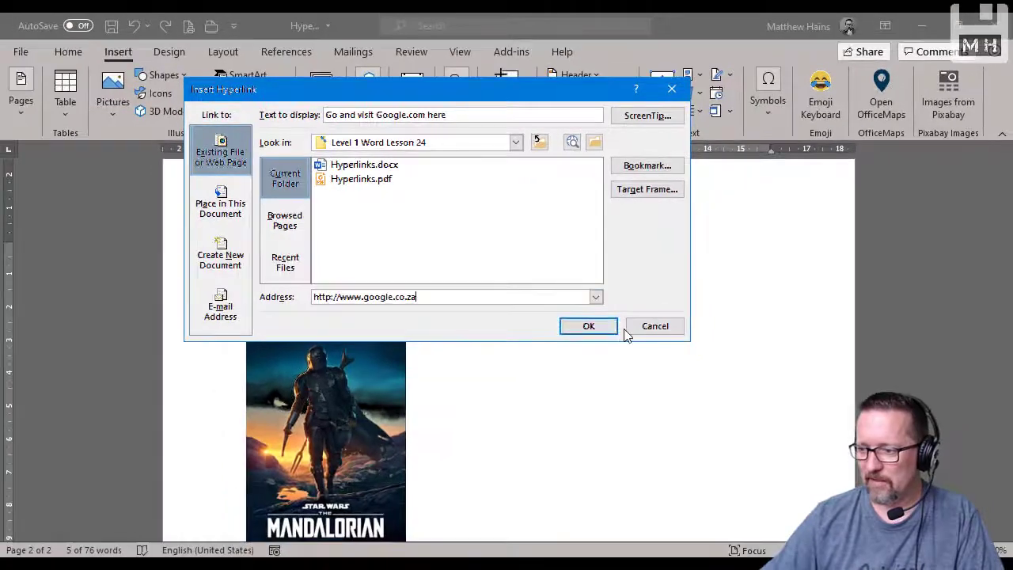
{"action": "left_click", "coordinate": [616, 375]}
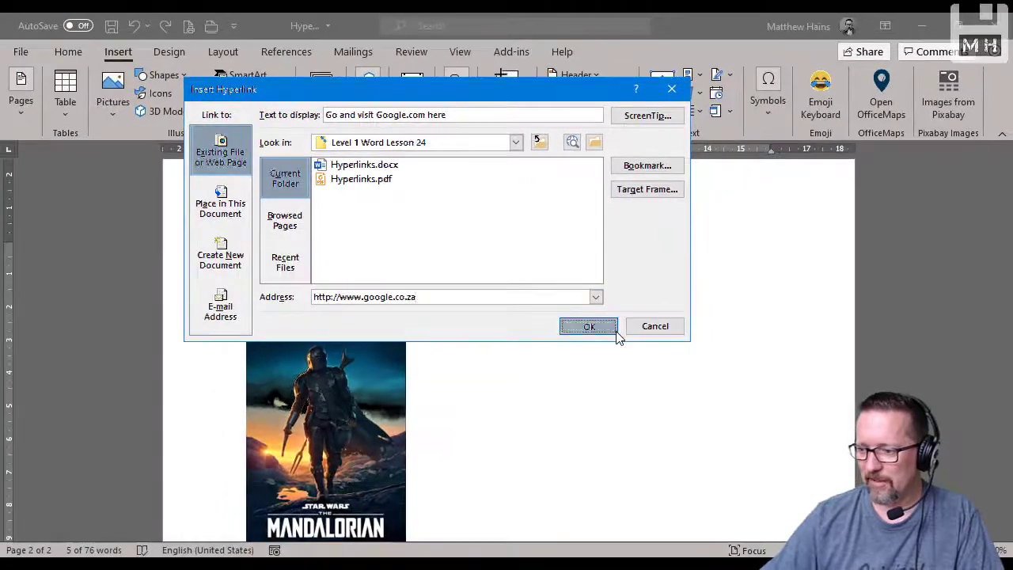
{"action": "left_click", "coordinate": [416, 289]}
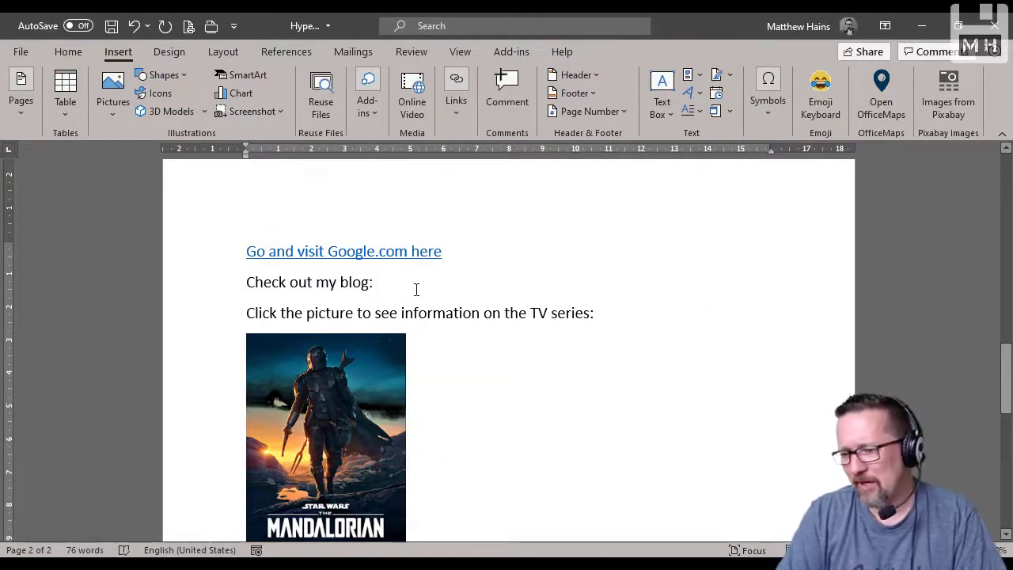
{"action": "type", "text": "https://"}
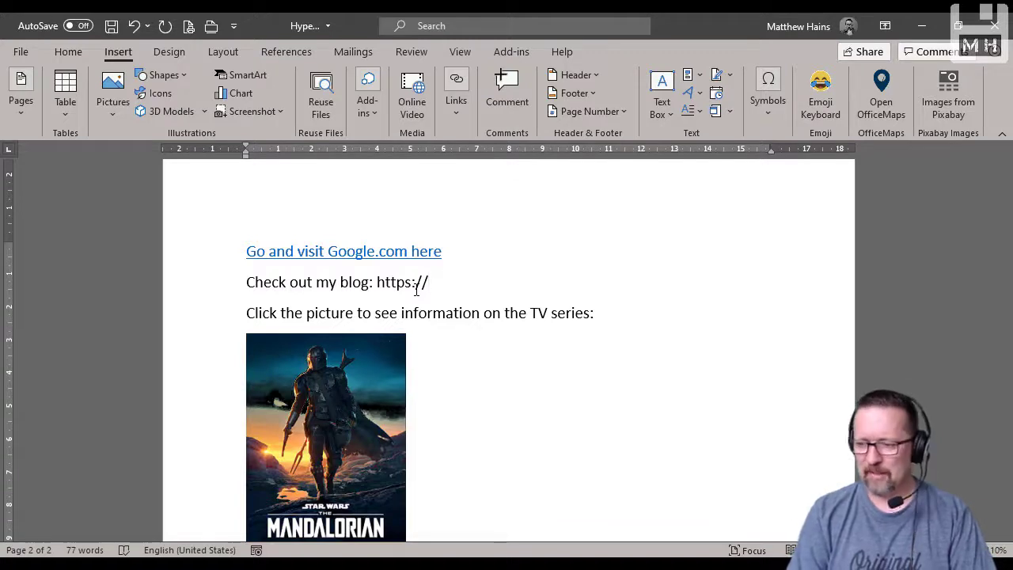
{"action": "type", "text": "www.techteac"}
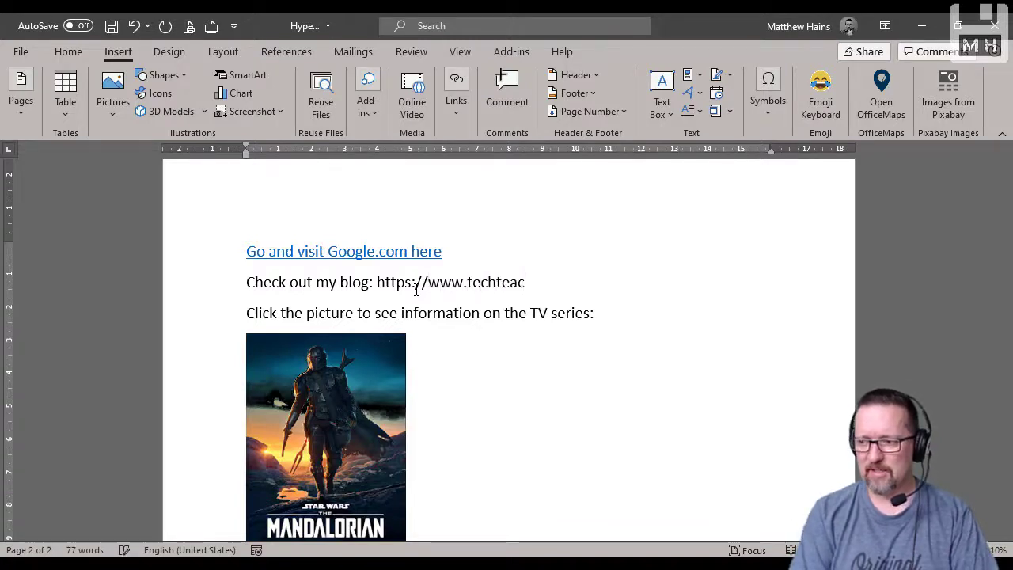
{"action": "type", "text": "hers.co.za"}
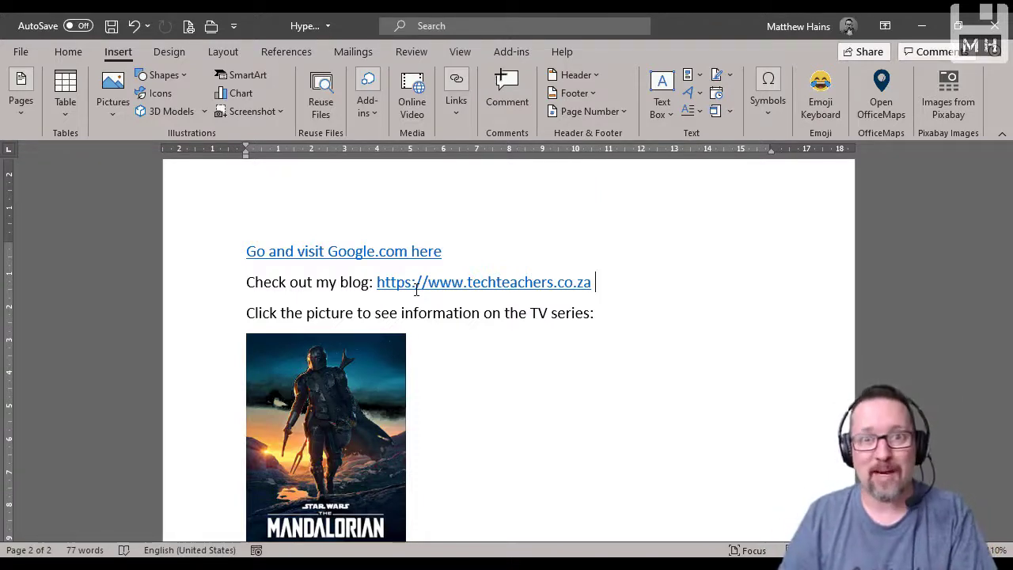
{"action": "key", "text": "ctrl+z"}
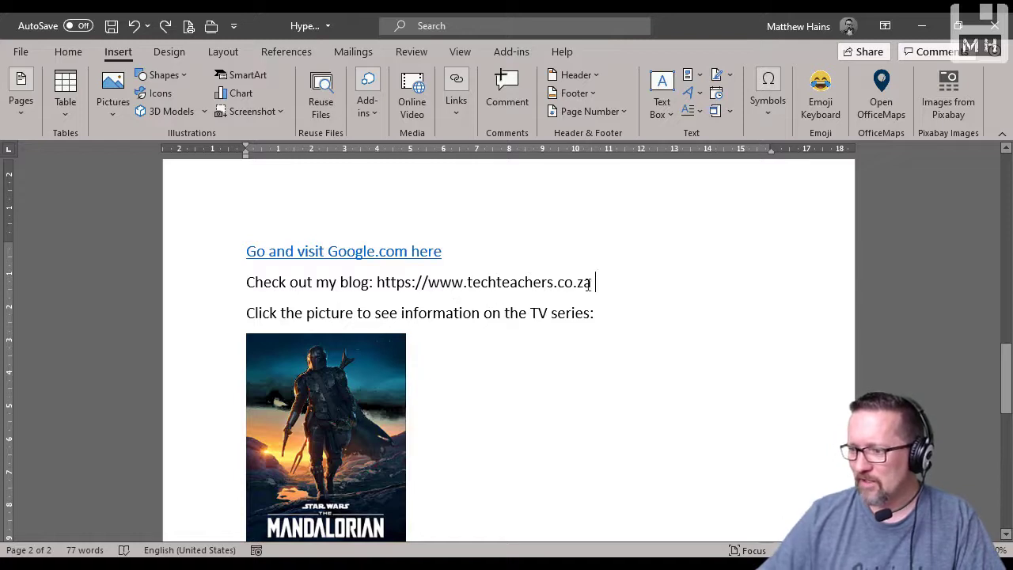
{"action": "left_click_drag", "start_coordinate": [592, 282], "coordinate": [388, 291]}
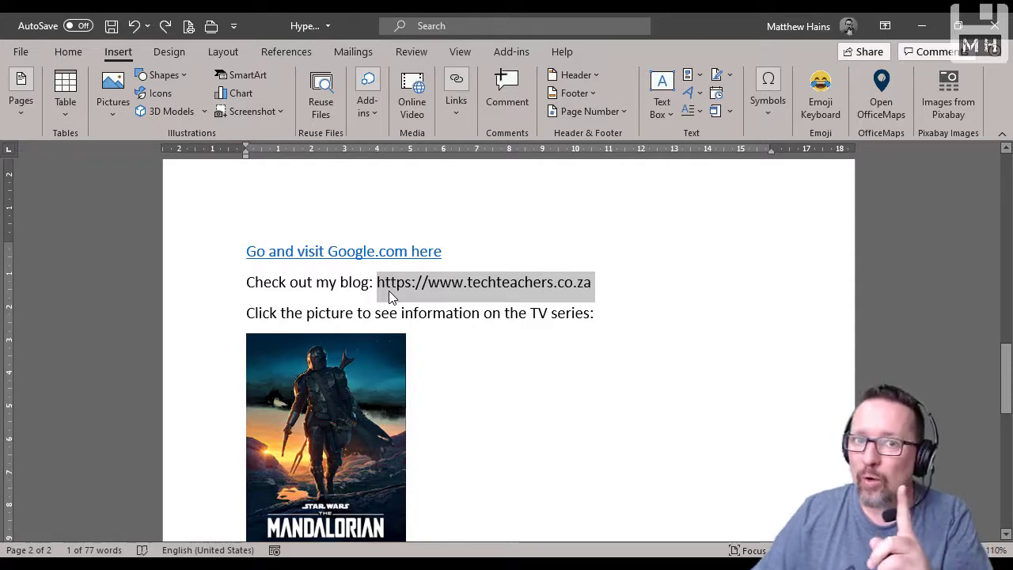
{"action": "key", "text": "Down"}
{"action": "left_click", "coordinate": [596, 282]}
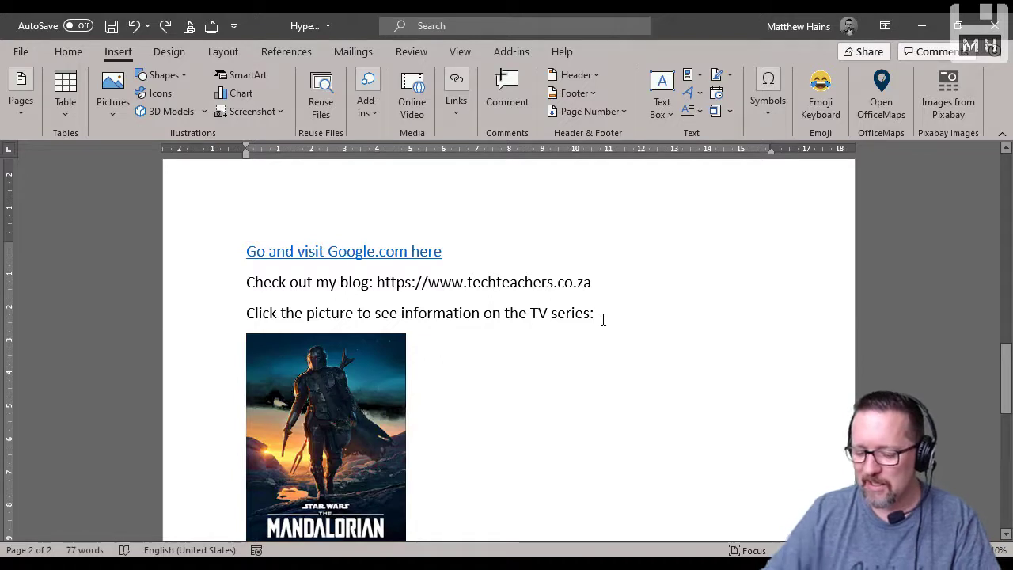
{"action": "key", "text": "BackSpace"}
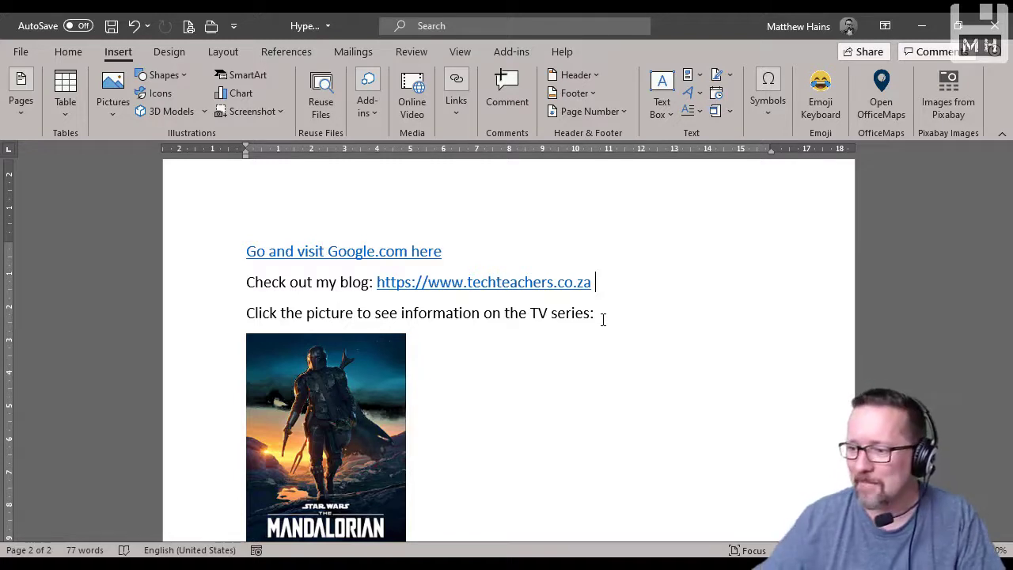
Copy the IMDb address printed under the Mandalorian poster, then select the poster.
{"action": "scroll", "coordinate": [558, 379], "scroll_direction": "down", "scroll_amount": 1}
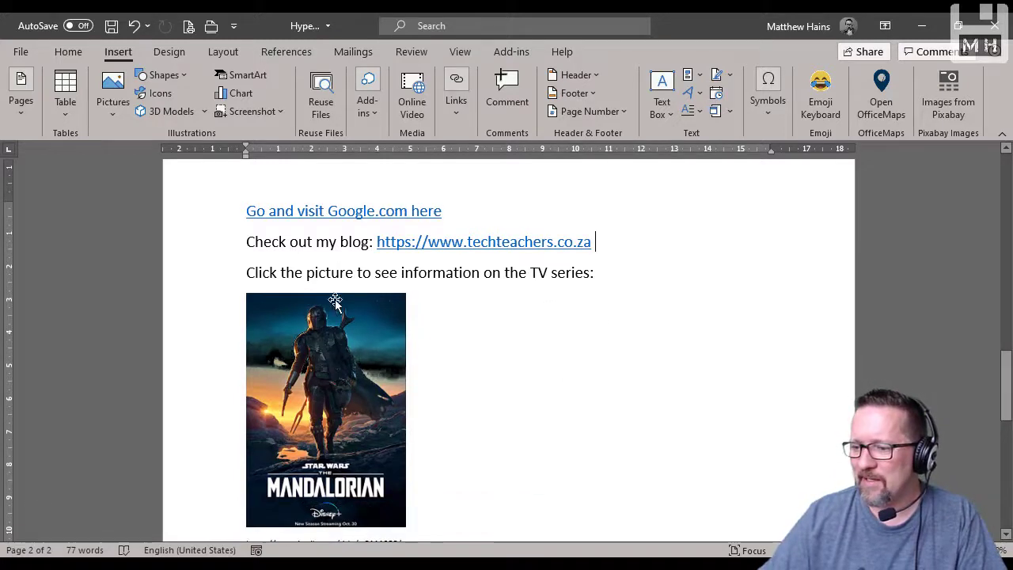
{"action": "left_click", "coordinate": [325, 349]}
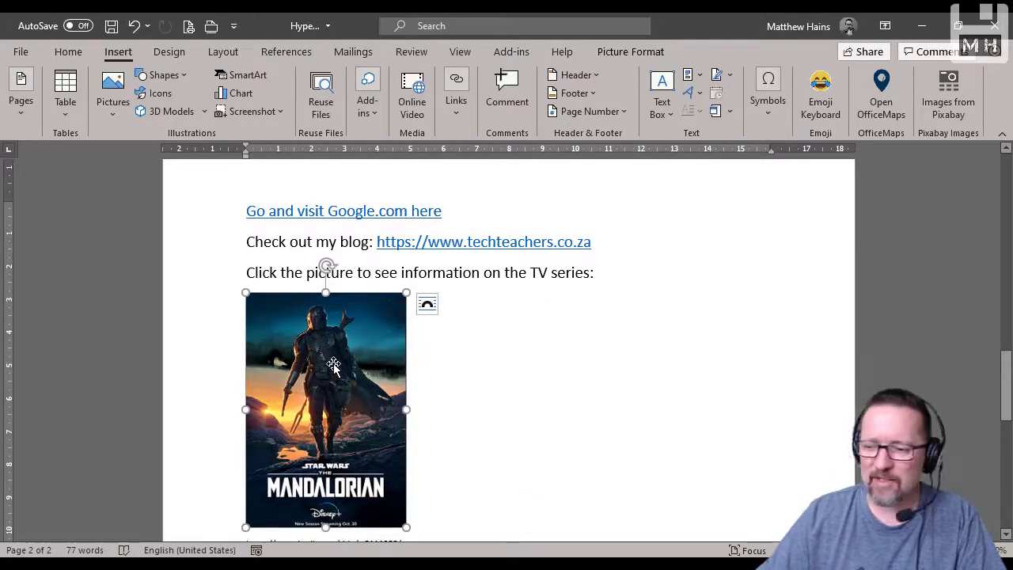
{"action": "scroll", "coordinate": [325, 365], "scroll_direction": "down", "scroll_amount": 1}
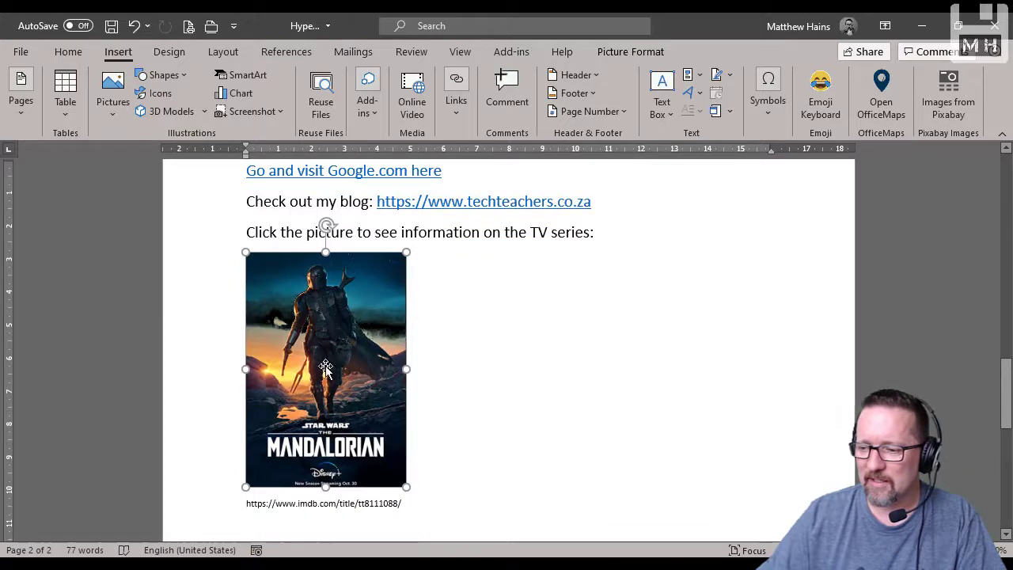
{"action": "left_click", "coordinate": [299, 501]}
{"action": "left_click_drag", "start_coordinate": [246, 503], "coordinate": [400, 508]}
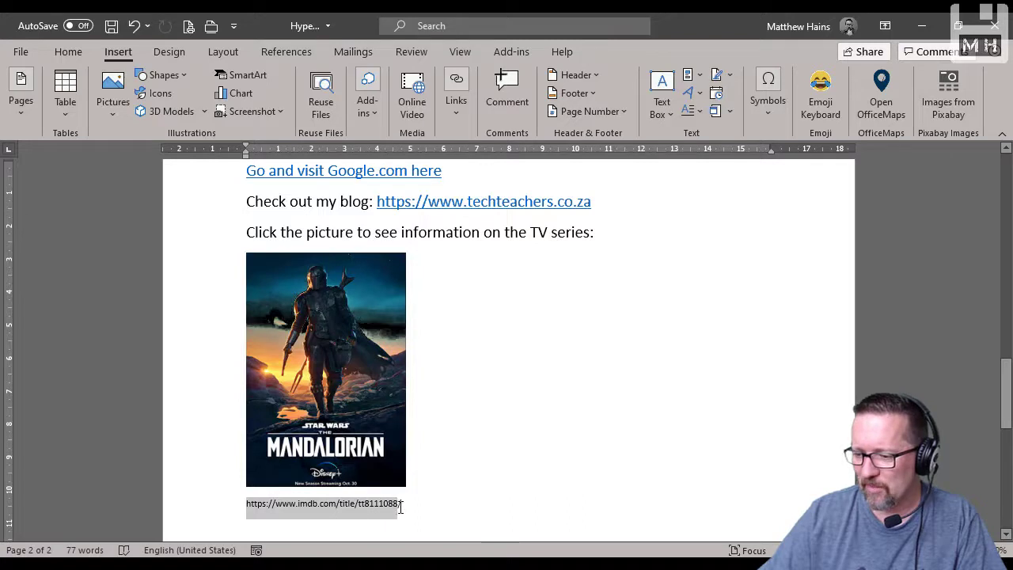
{"action": "right_click", "coordinate": [400, 508]}
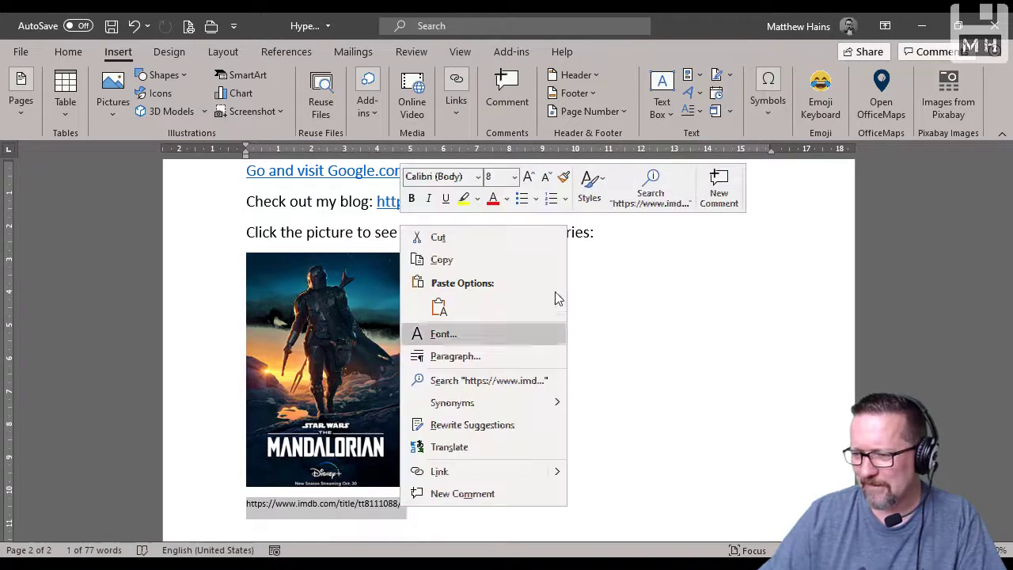
{"action": "left_click", "coordinate": [468, 260]}
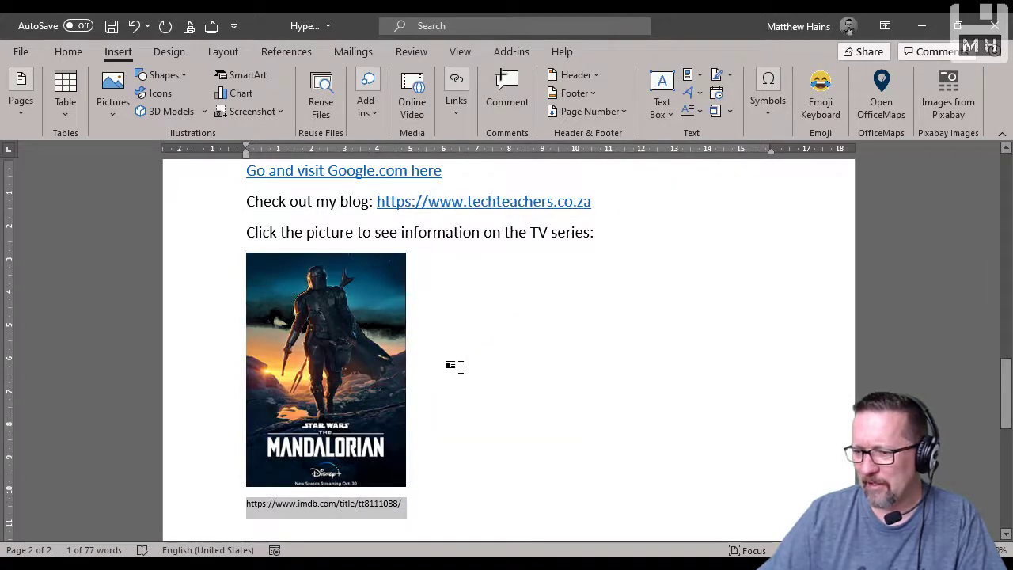
{"action": "left_click", "coordinate": [460, 367]}
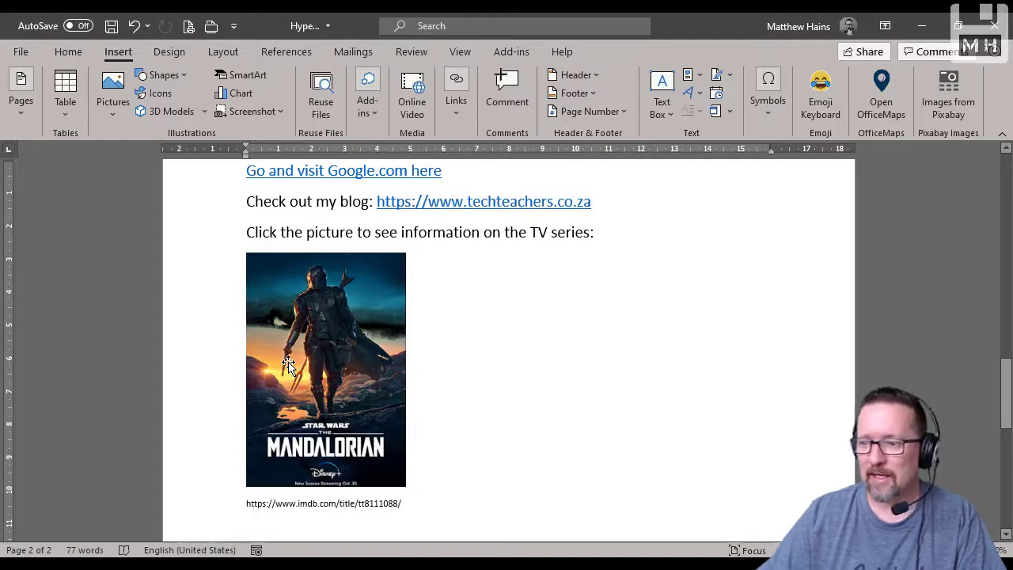
{"action": "left_click", "coordinate": [332, 334]}
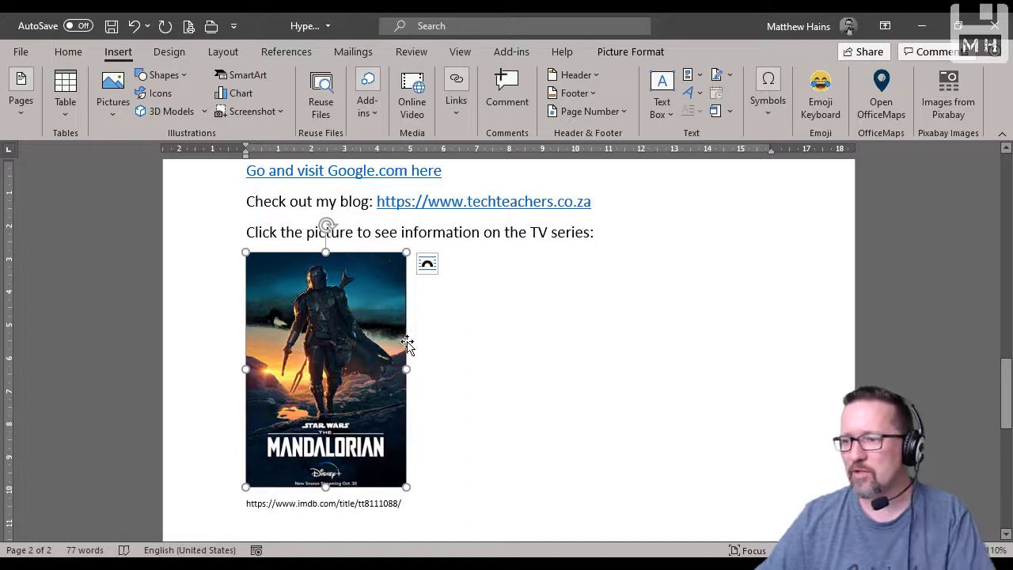
{"action": "left_click", "coordinate": [456, 102]}
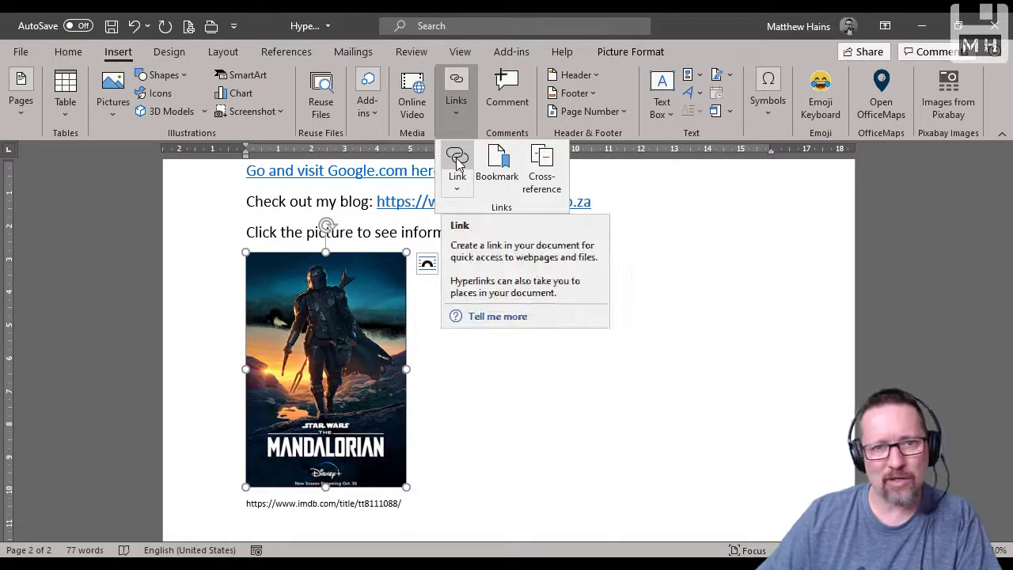
{"action": "left_click", "coordinate": [311, 372]}
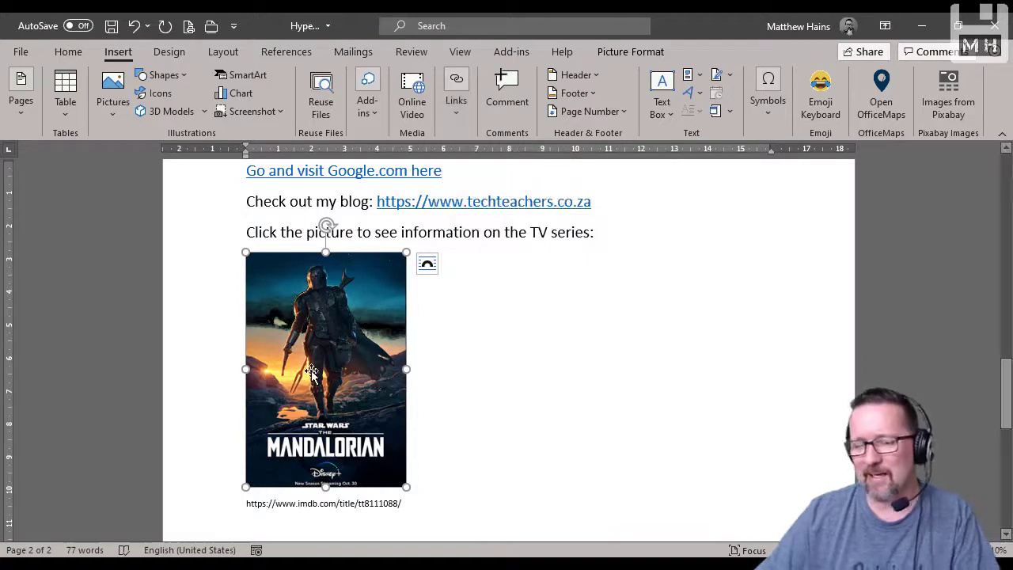
{"action": "key", "text": "ctrl+k"}
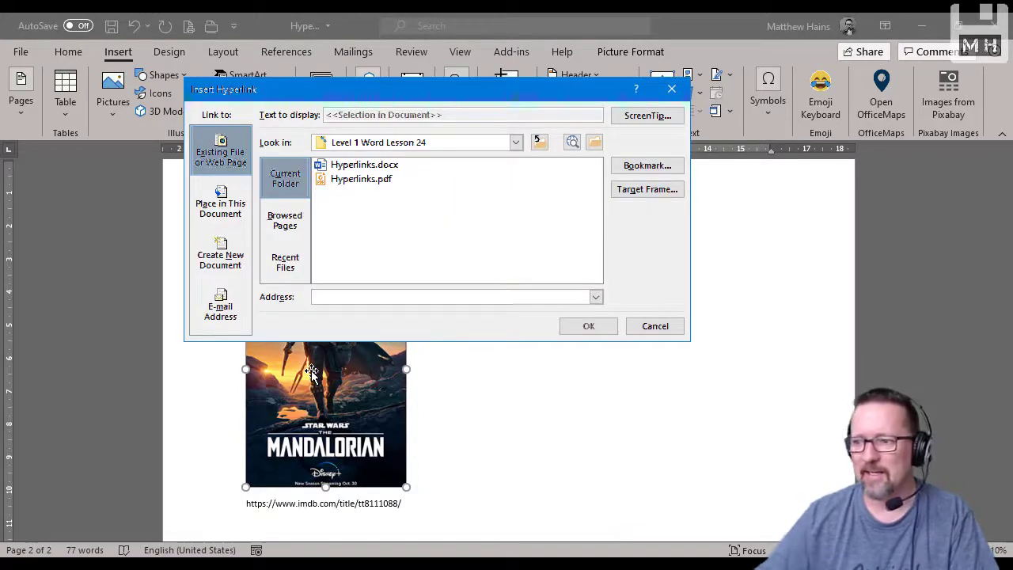
{"action": "key", "text": "ctrl+v"}
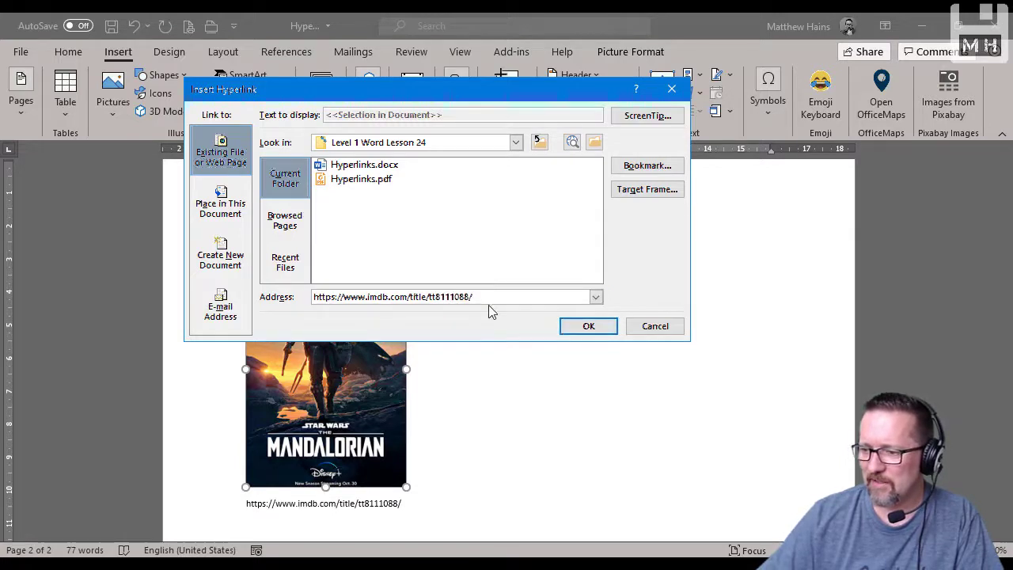
{"action": "left_click", "coordinate": [589, 325]}
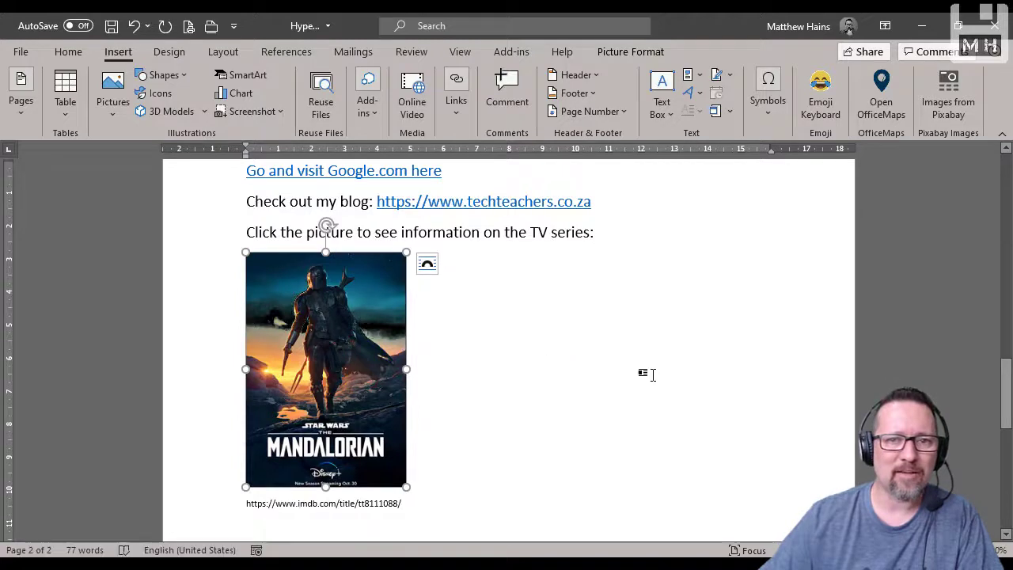
{"action": "left_click", "coordinate": [575, 407]}
{"action": "scroll", "coordinate": [577, 409], "scroll_direction": "up", "scroll_amount": 1}
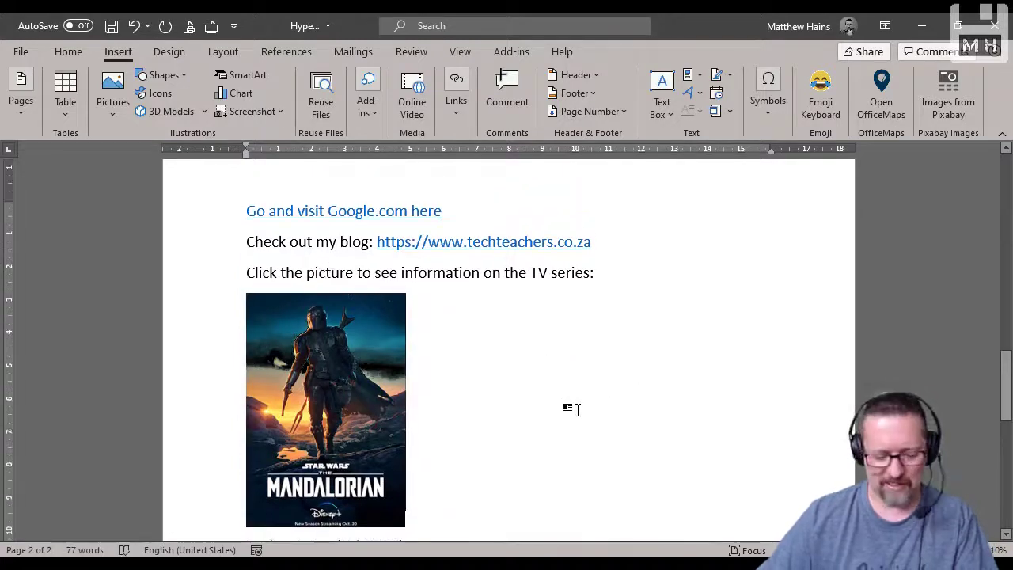
{"action": "scroll", "coordinate": [577, 409], "scroll_direction": "down", "scroll_amount": 1}
{"action": "scroll", "coordinate": [576, 412], "scroll_direction": "down", "scroll_amount": 1}
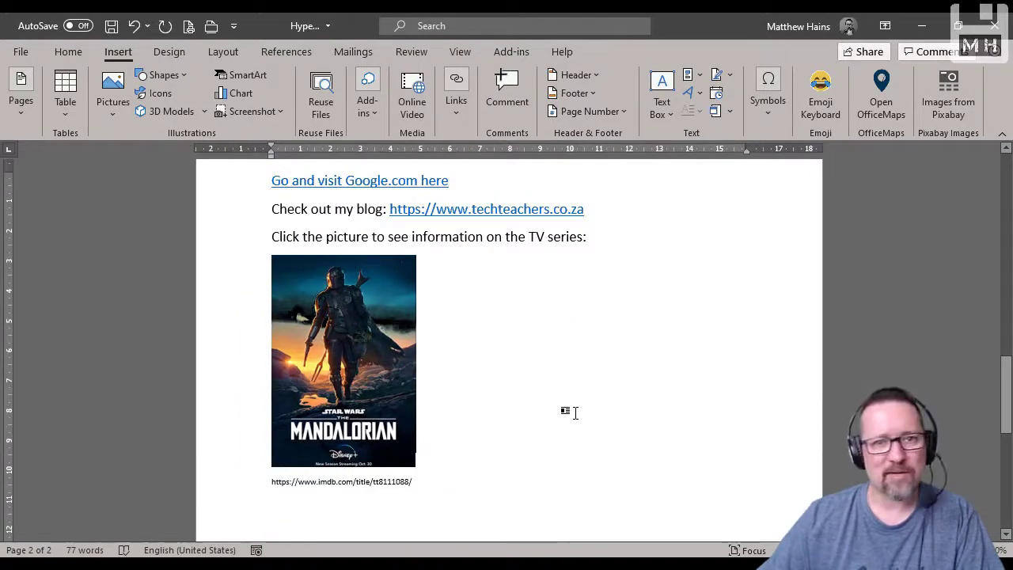
{"action": "left_click", "coordinate": [112, 91]}
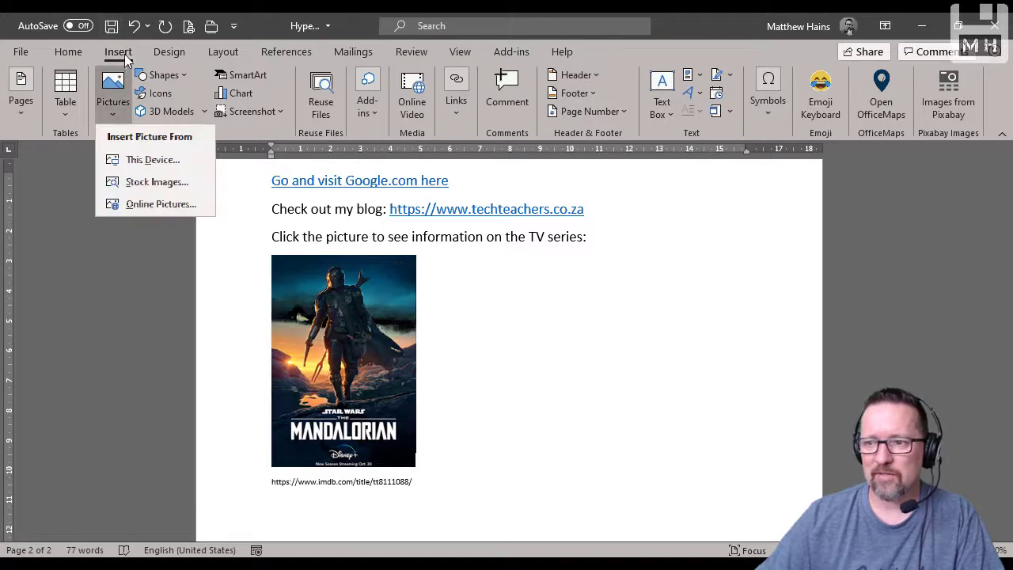
{"action": "left_click", "coordinate": [125, 60]}
{"action": "left_click", "coordinate": [456, 91]}
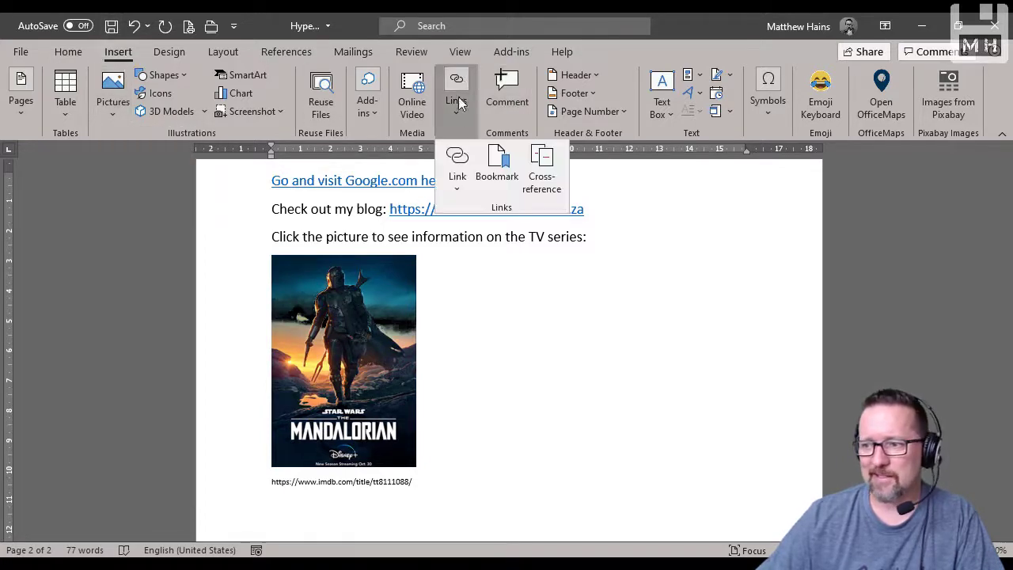
{"action": "left_click", "coordinate": [457, 156]}
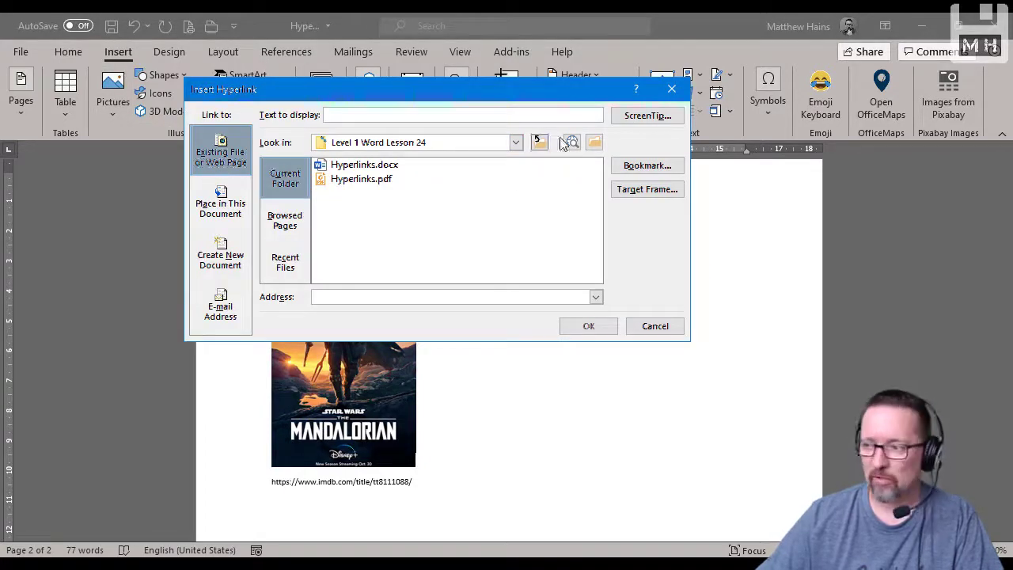
{"action": "left_click", "coordinate": [639, 320]}
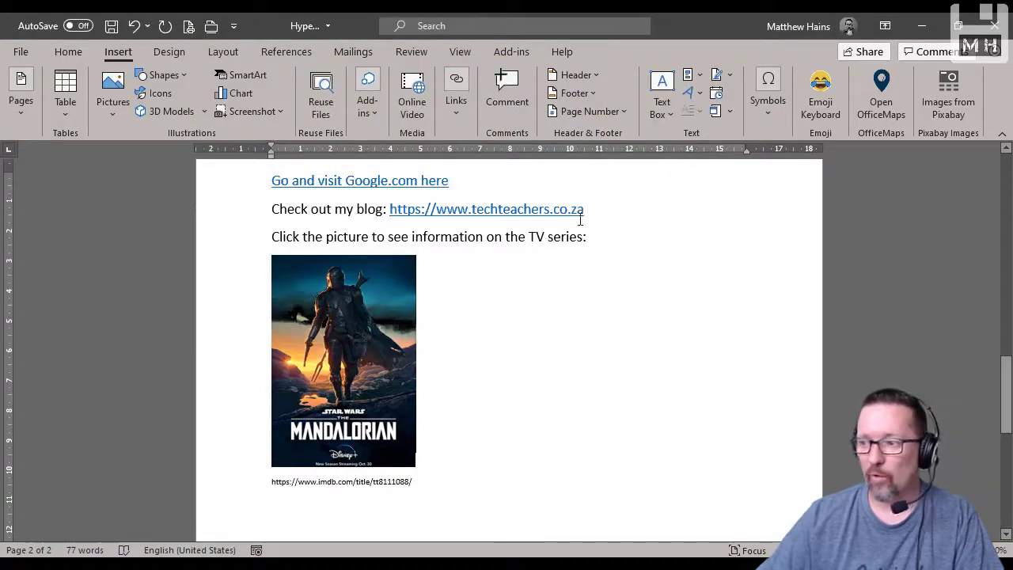
{"action": "left_click", "coordinate": [625, 206]}
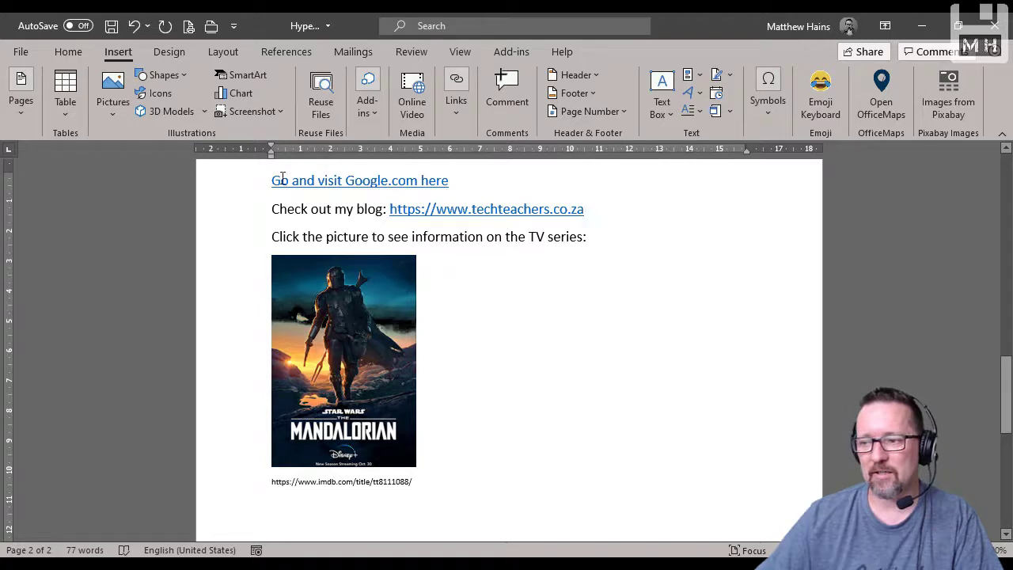
{"action": "left_click_drag", "start_coordinate": [274, 181], "coordinate": [448, 183]}
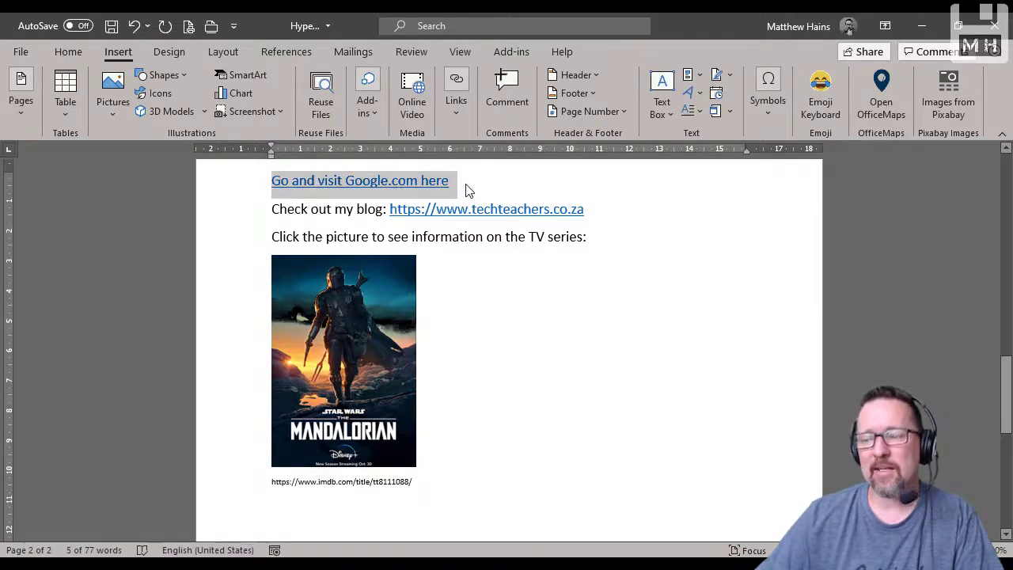